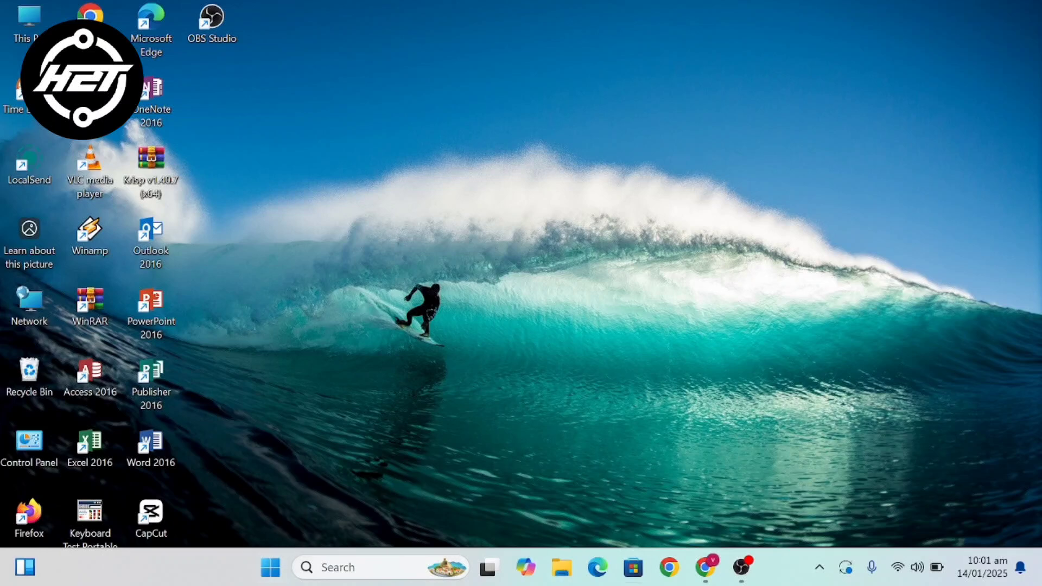
# - Switch to WhatsApp Web in Chrome and review the wa.me link template with its phone number and message placeholders
pyautogui.click(704, 569)
pyautogui.click(342, 16)
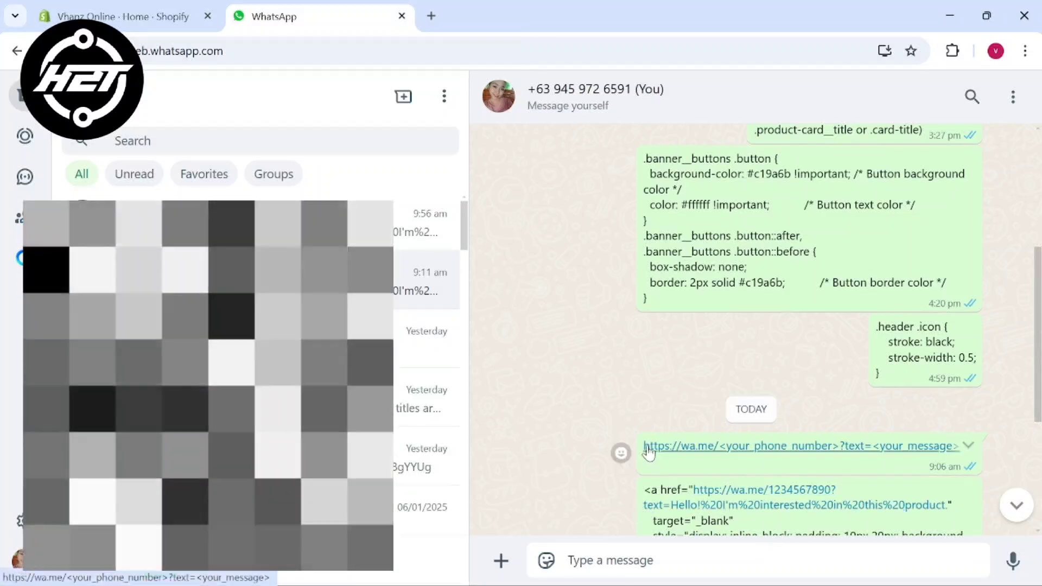
pyautogui.moveTo(647, 448); pyautogui.dragTo(748, 447)
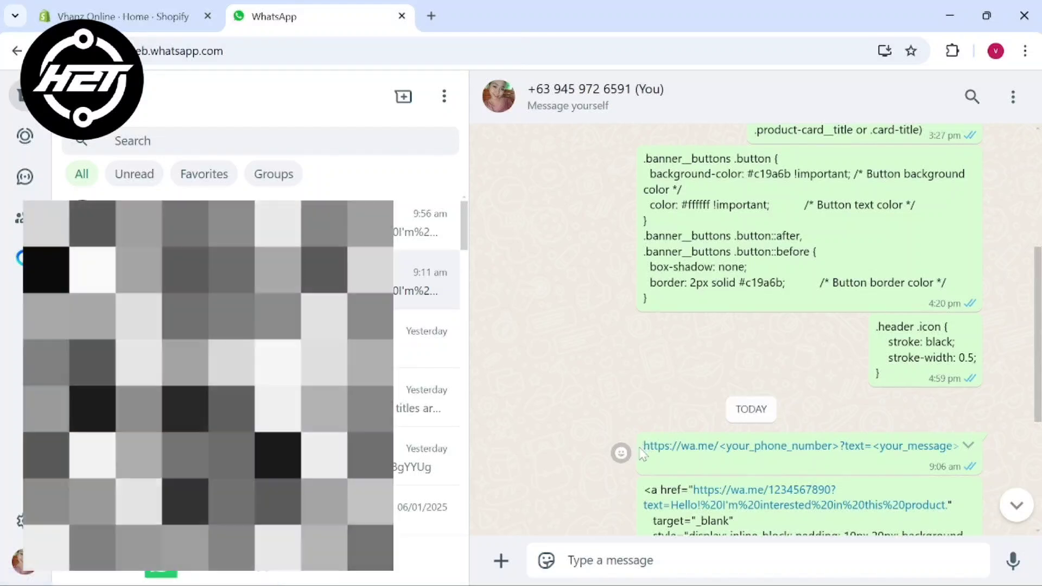
pyautogui.moveTo(642, 453); pyautogui.dragTo(962, 453)
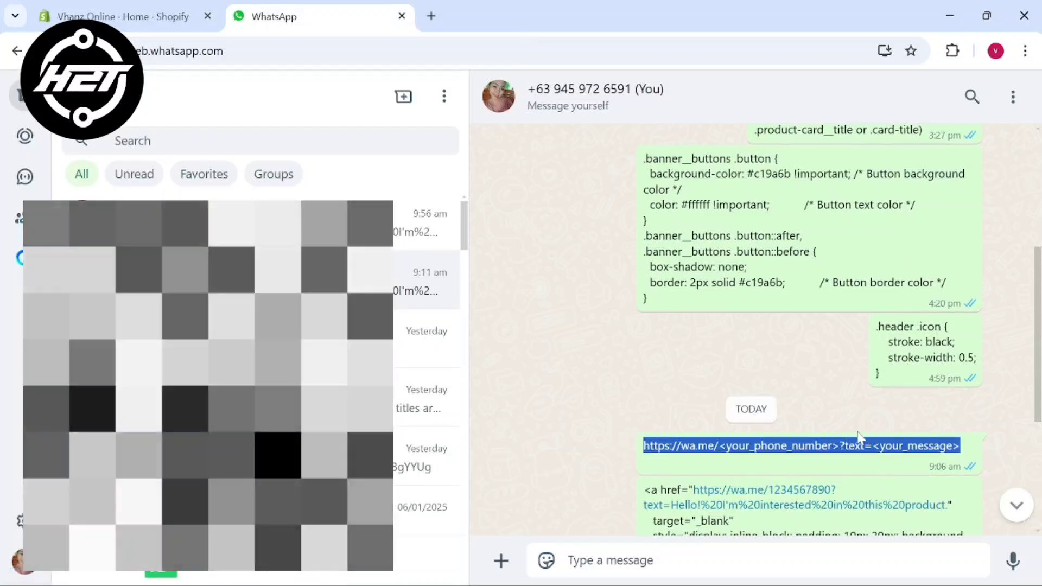
pyautogui.moveTo(834, 382); pyautogui.dragTo(1007, 419)
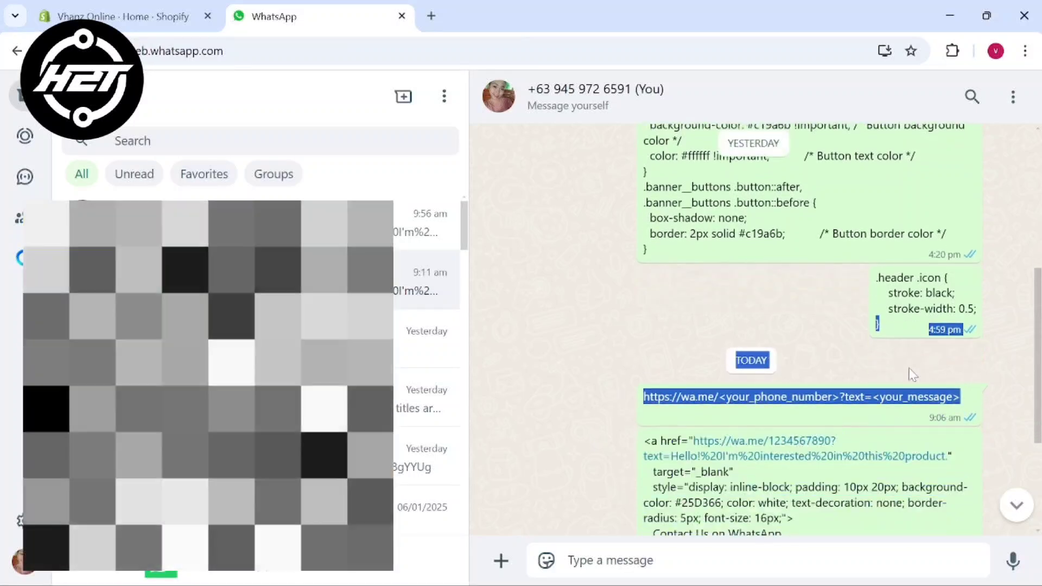
pyautogui.click(778, 399)
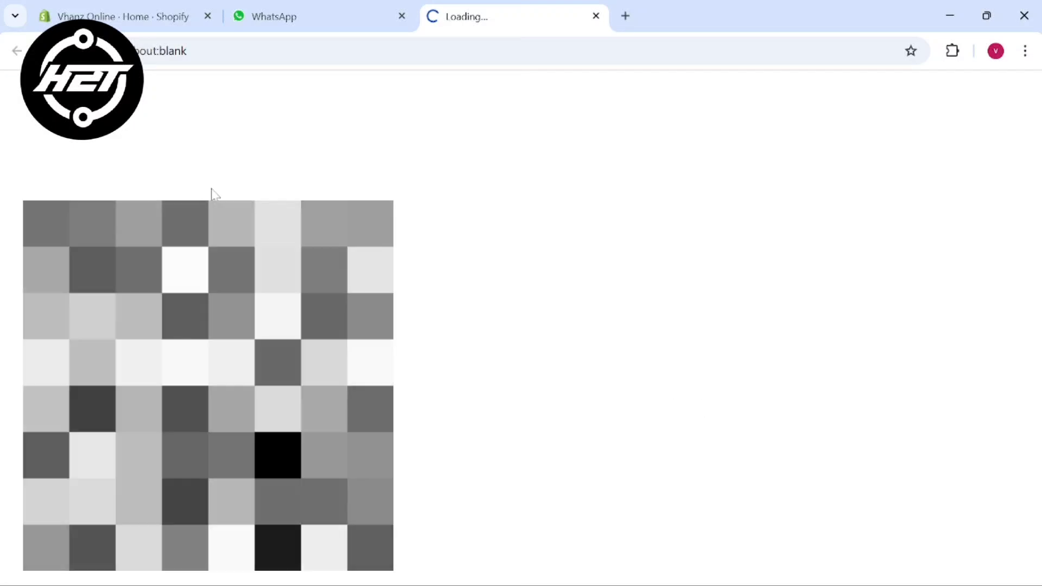
pyautogui.click(595, 16)
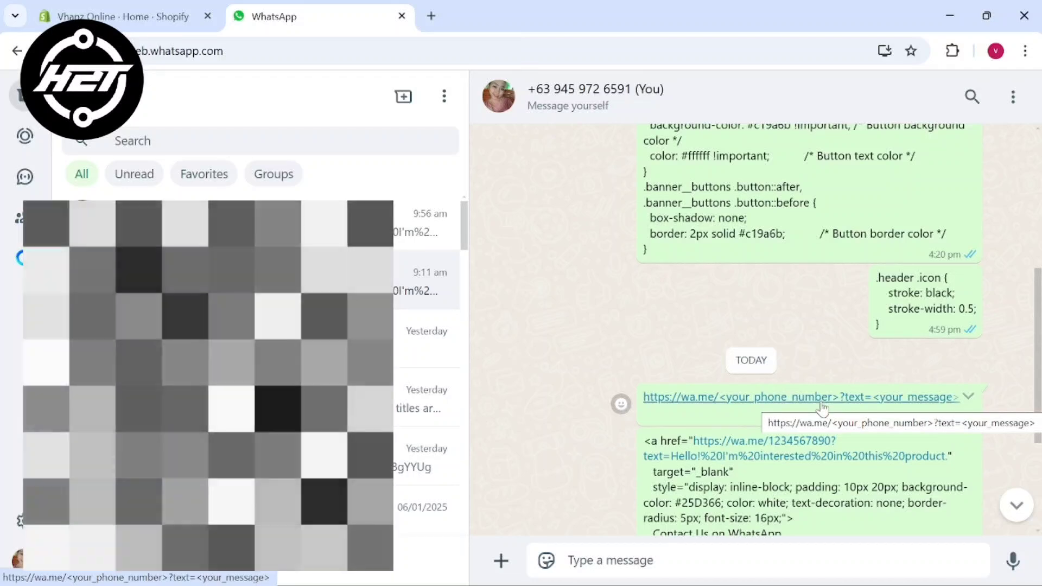
# - Switch to the Shopify admin, open the current Dawn theme for customizing and select its Footer section
pyautogui.click(192, 19)
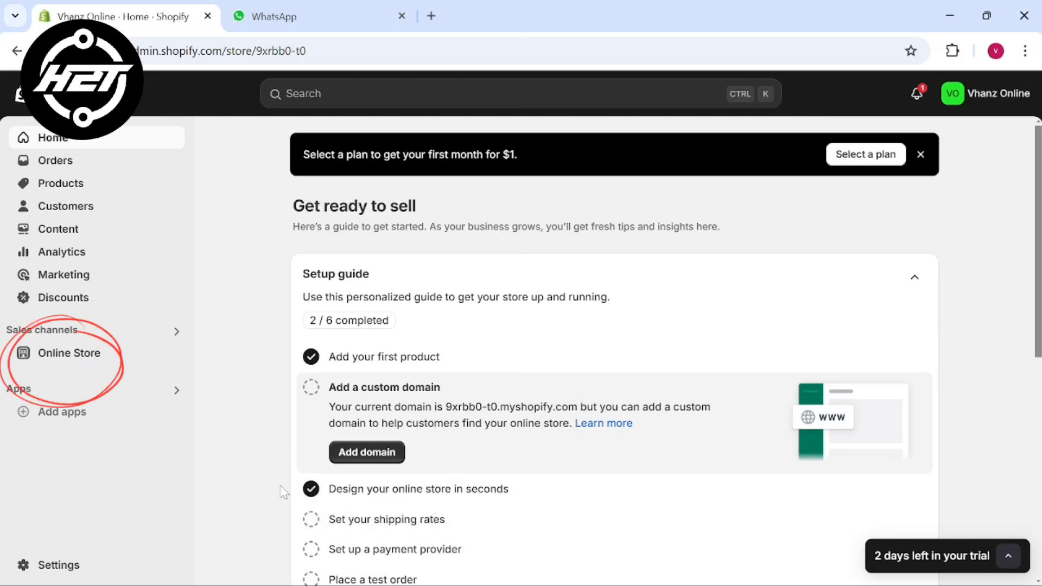
pyautogui.click(86, 352)
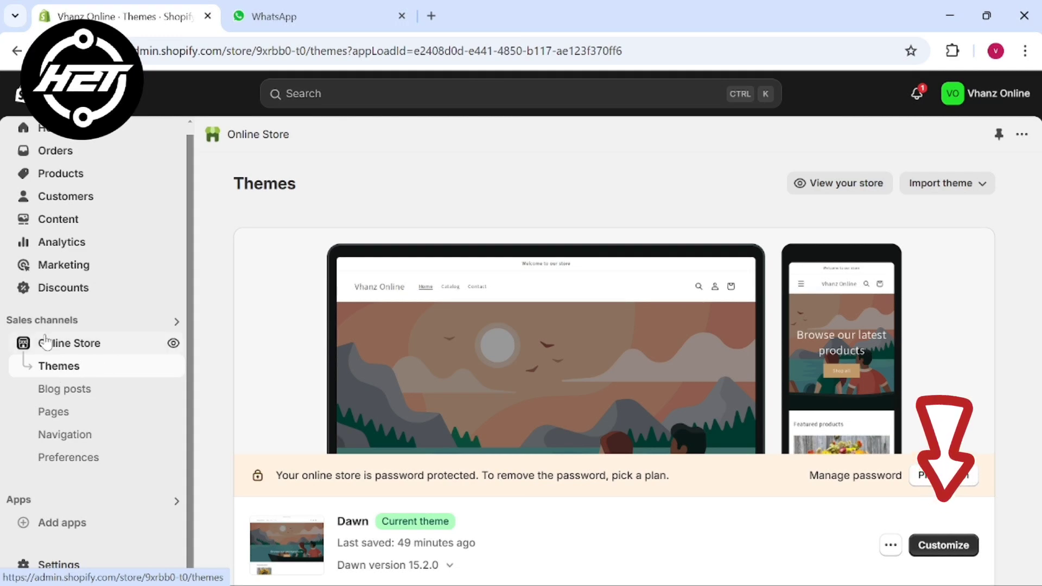
pyautogui.click(940, 547)
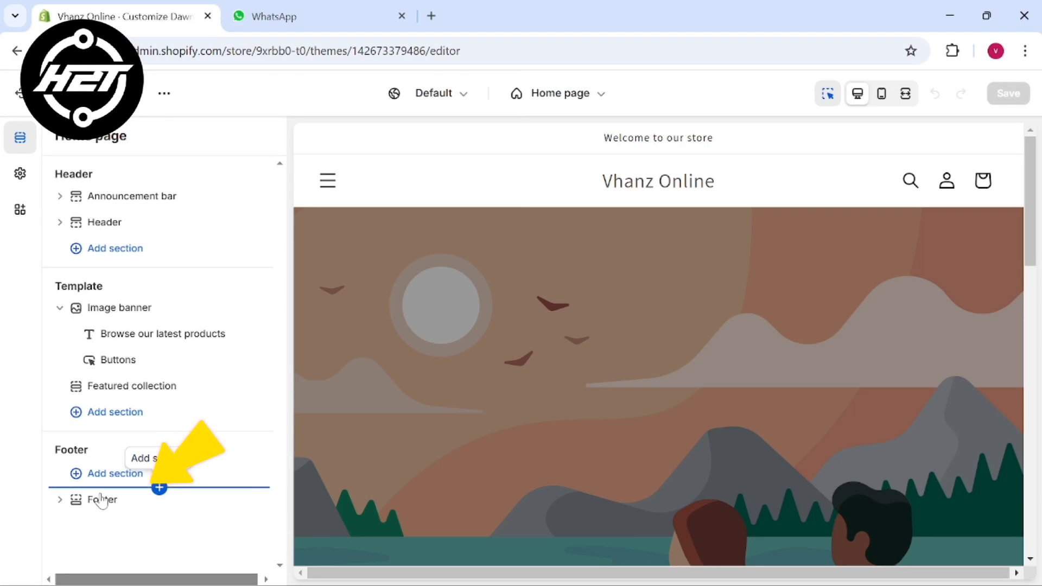
pyautogui.moveTo(100, 505)
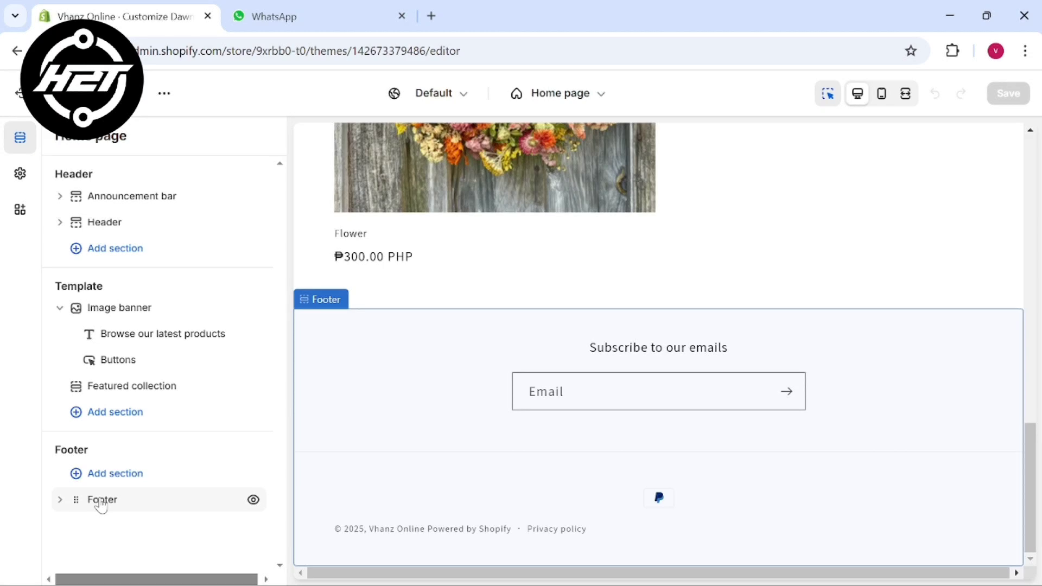
pyautogui.click(101, 500)
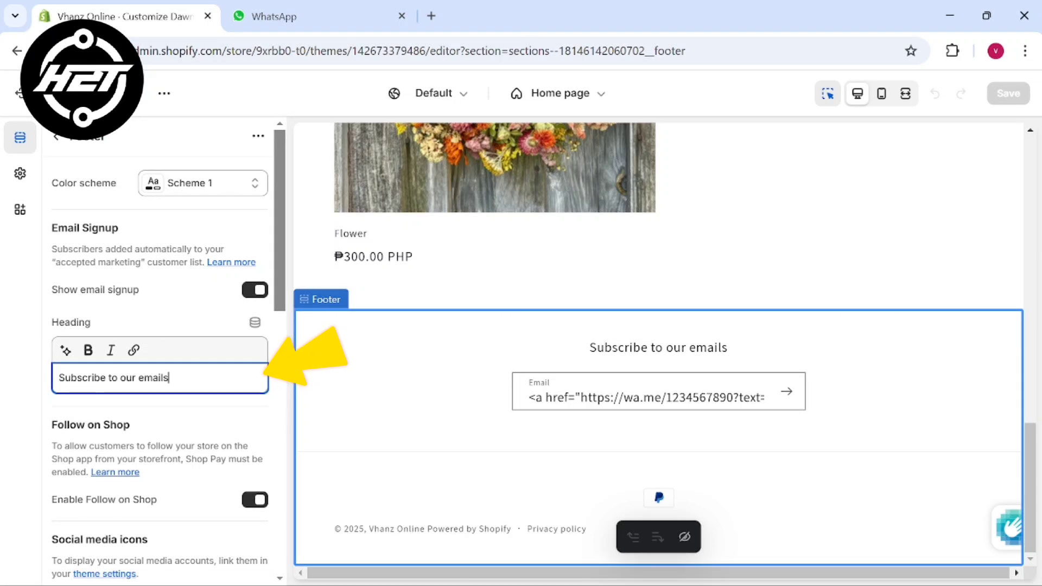
# - Replace the footer's email signup heading with the copied "Contact Us on WhatsApp" link and save the theme
pyautogui.press('BackSpace')
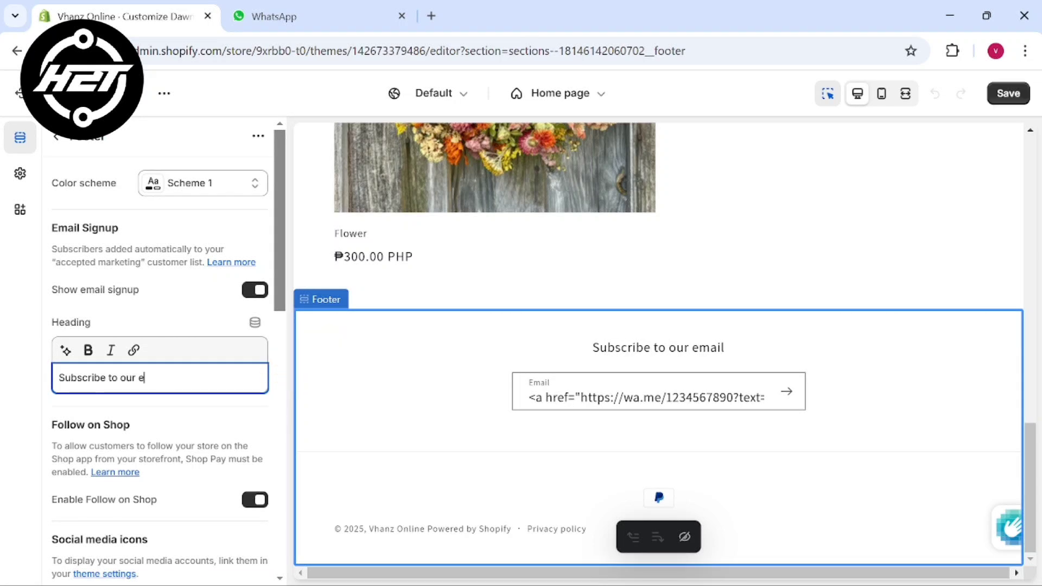
pyautogui.press('BackSpace')
pyautogui.press('BackSpace')
pyautogui.press('BackSpace')
pyautogui.press('BackSpace')
pyautogui.press('BackSpace')
pyautogui.press('BackSpace')
pyautogui.press('BackSpace')
pyautogui.press('BackSpace')
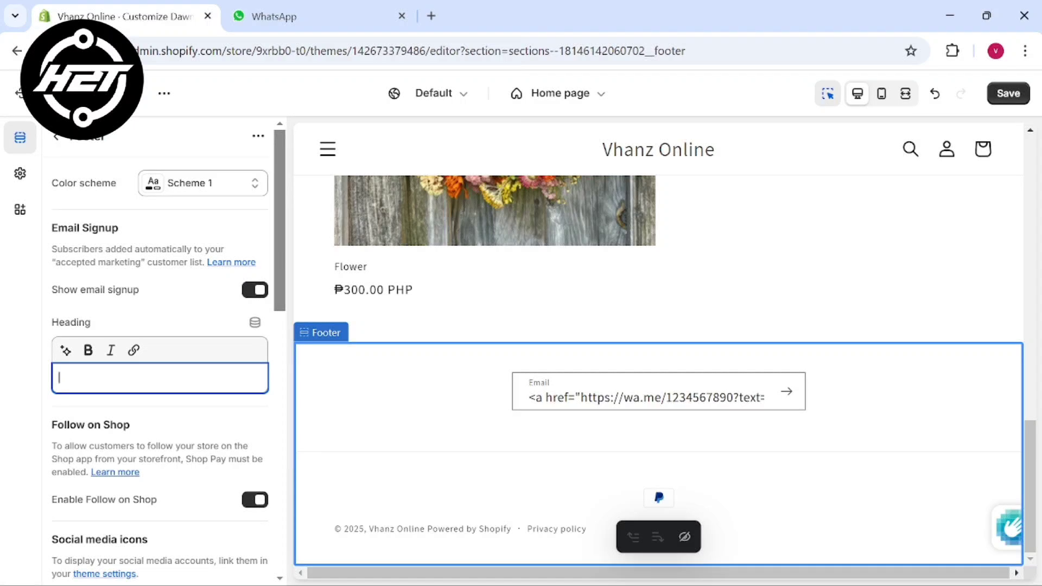
pyautogui.rightClick(71, 374)
pyautogui.click(117, 193)
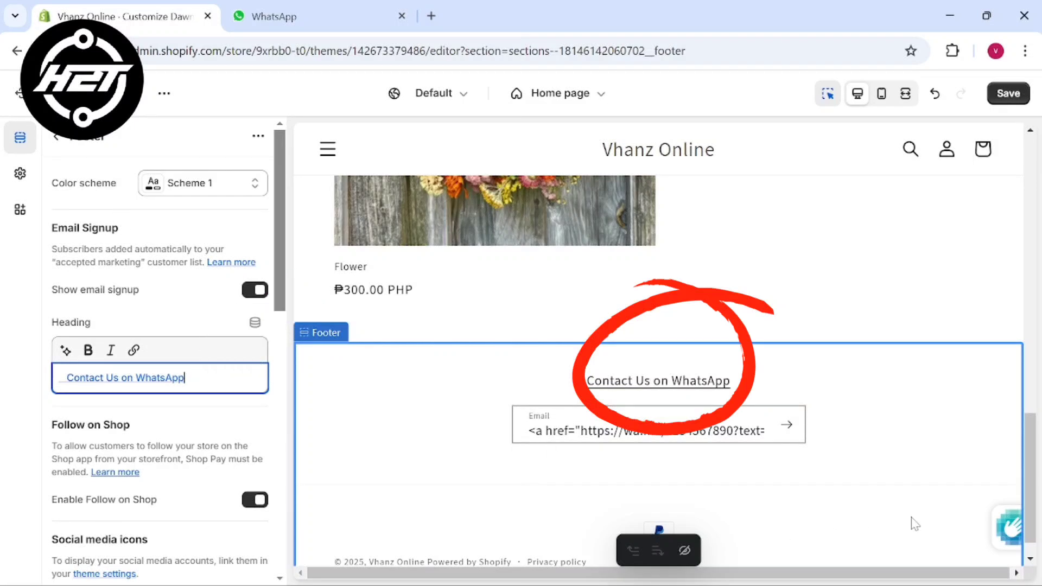
pyautogui.click(778, 432)
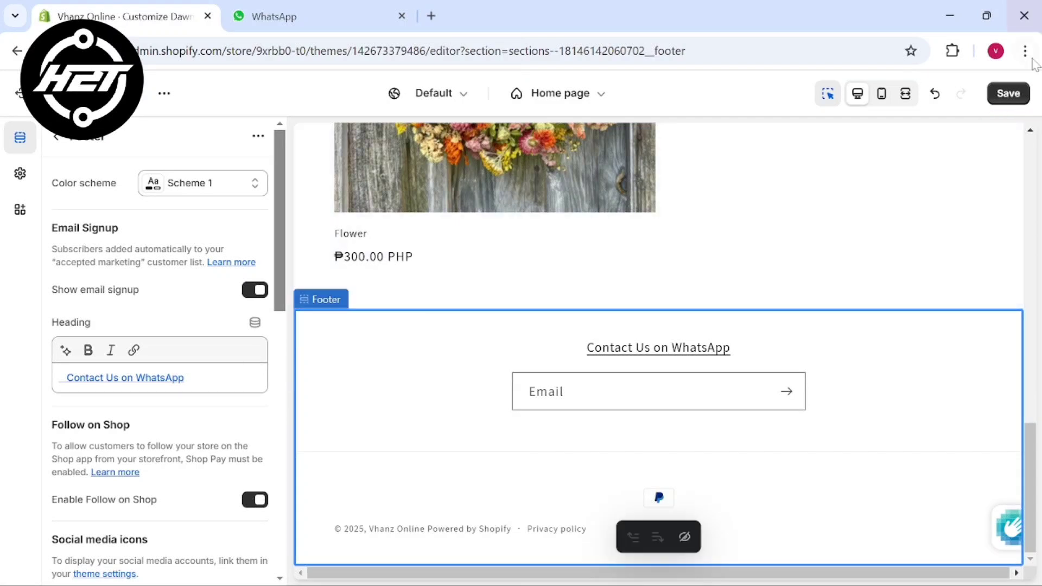
pyautogui.click(1008, 95)
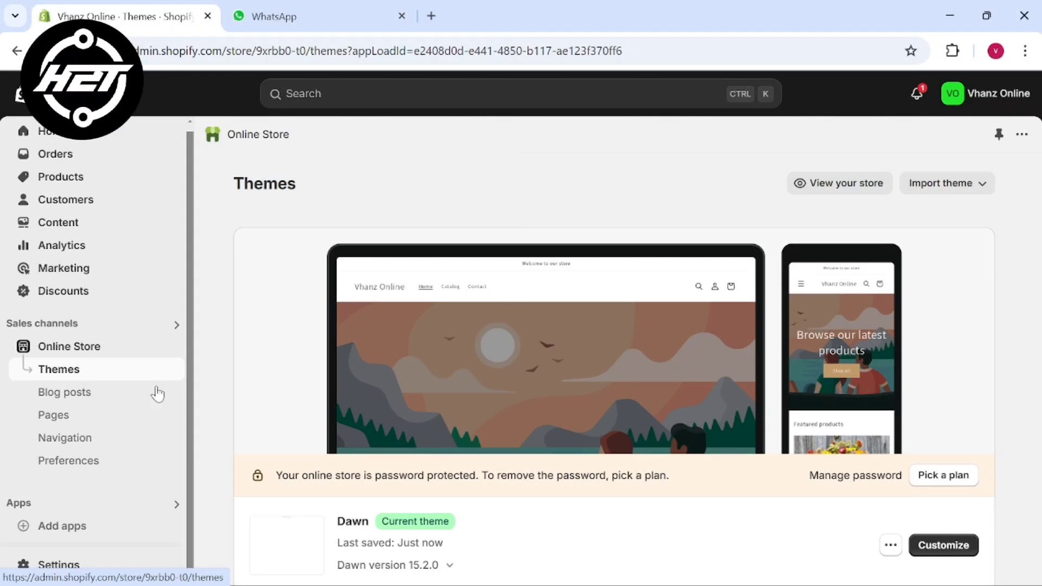
# - Paste the "Contact Us on WhatsApp" link code after the closing html tag in the Dawn theme's layout/theme.liquid and save the file
pyautogui.click(889, 546)
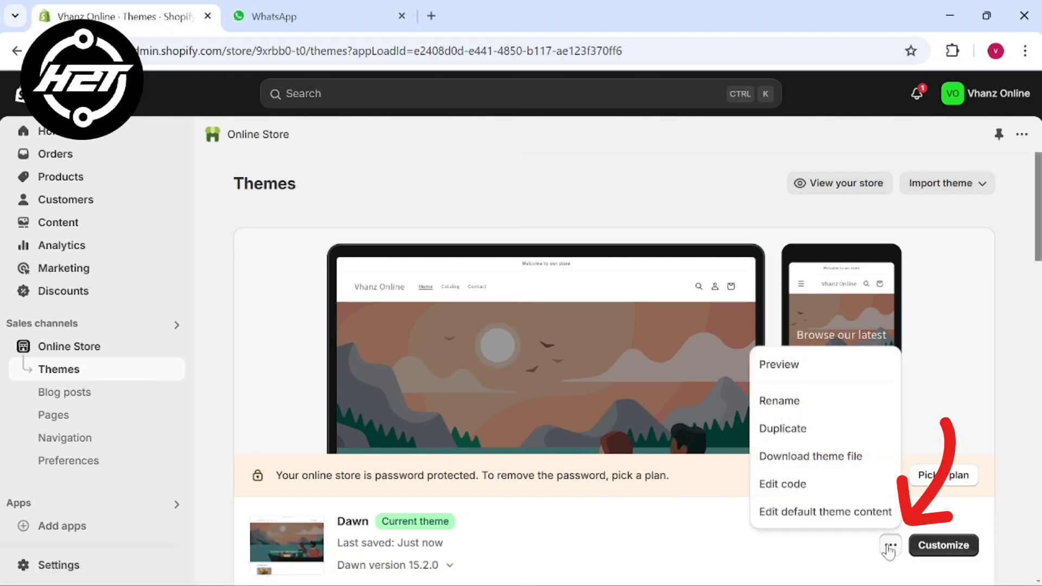
pyautogui.click(798, 491)
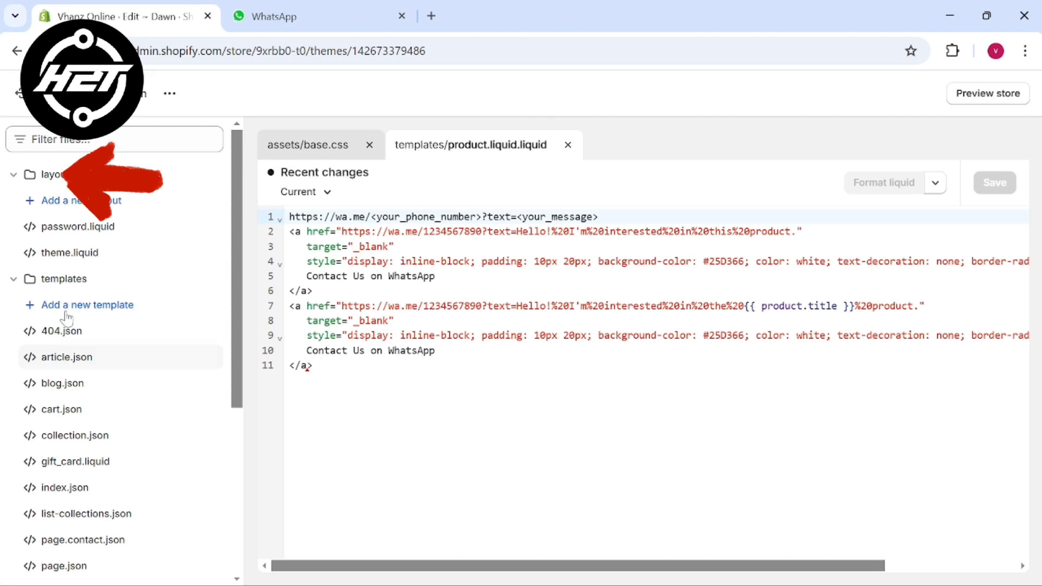
pyautogui.click(65, 262)
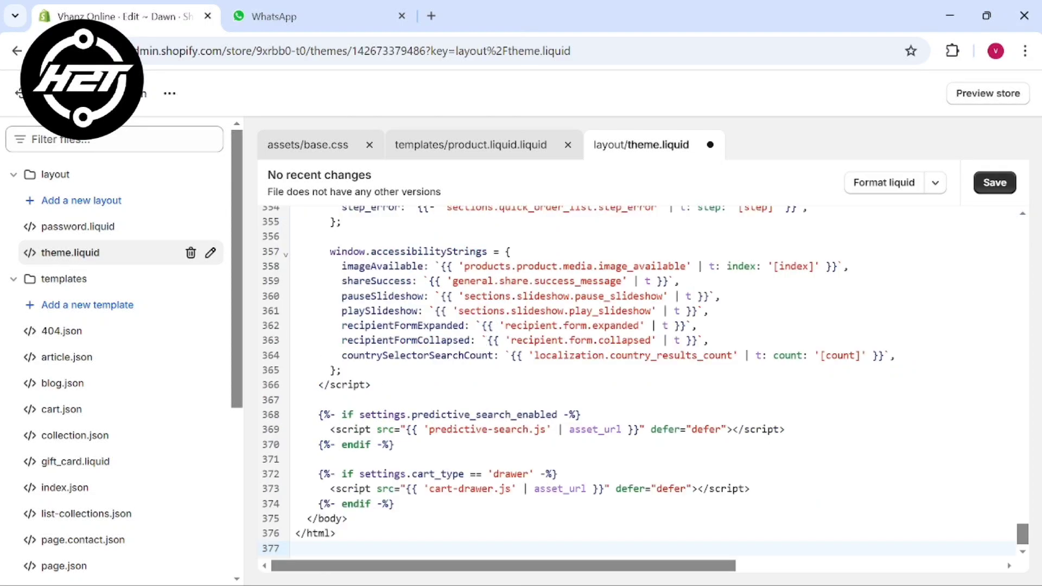
pyautogui.rightClick(320, 557)
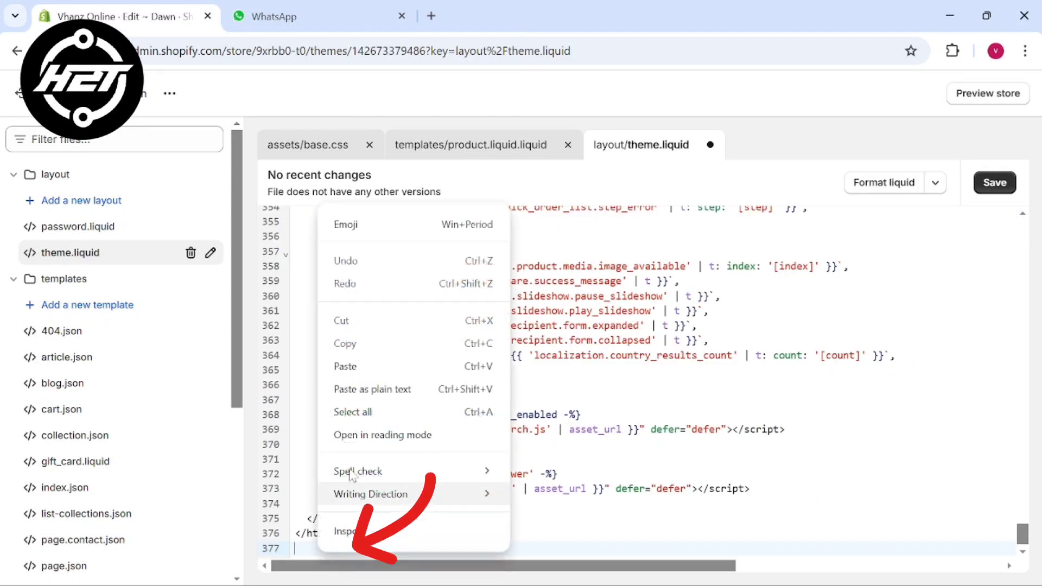
pyautogui.click(347, 366)
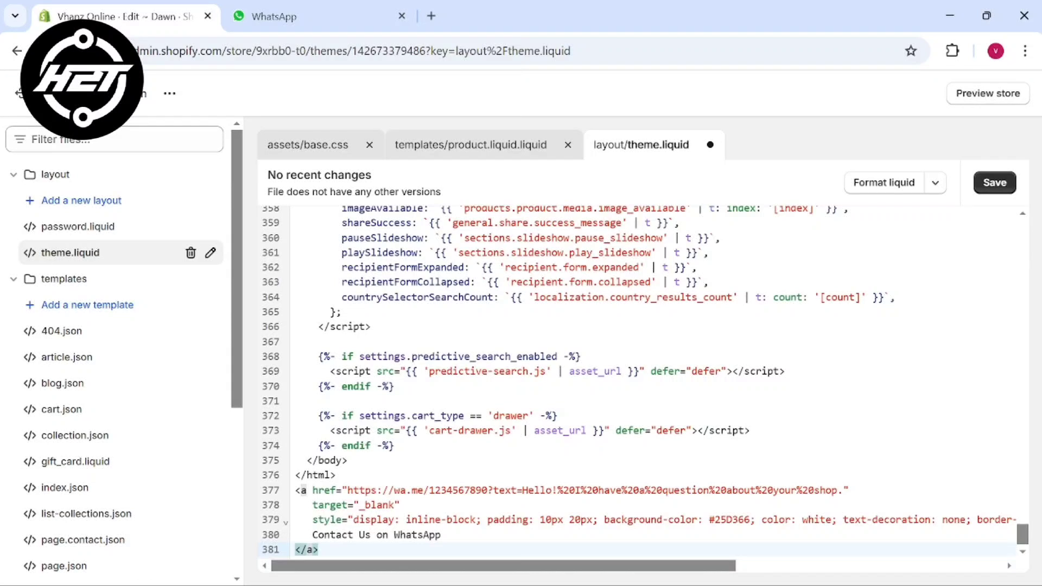
pyautogui.moveTo(296, 489); pyautogui.dragTo(319, 549)
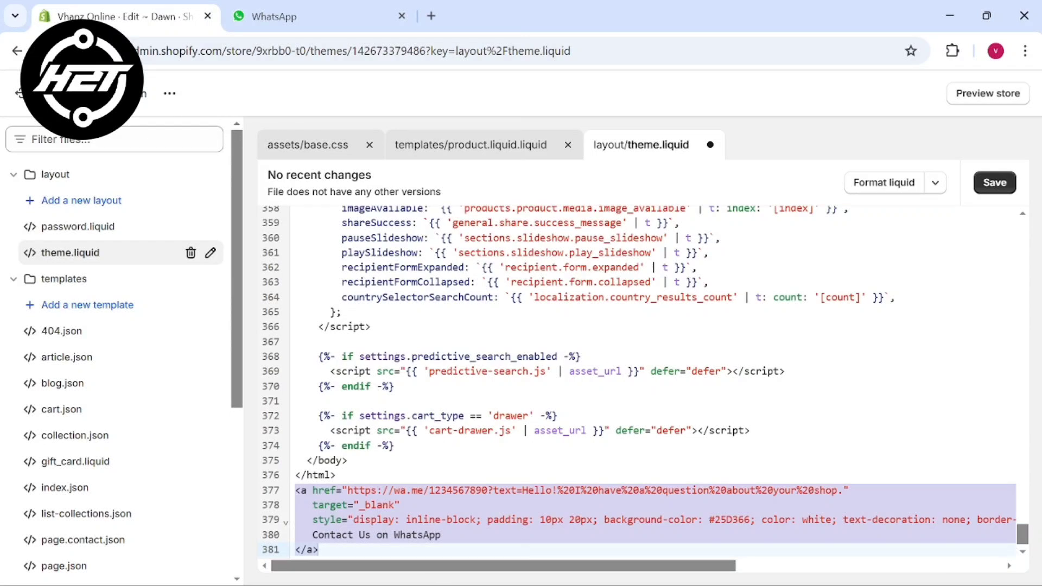
pyautogui.click(996, 185)
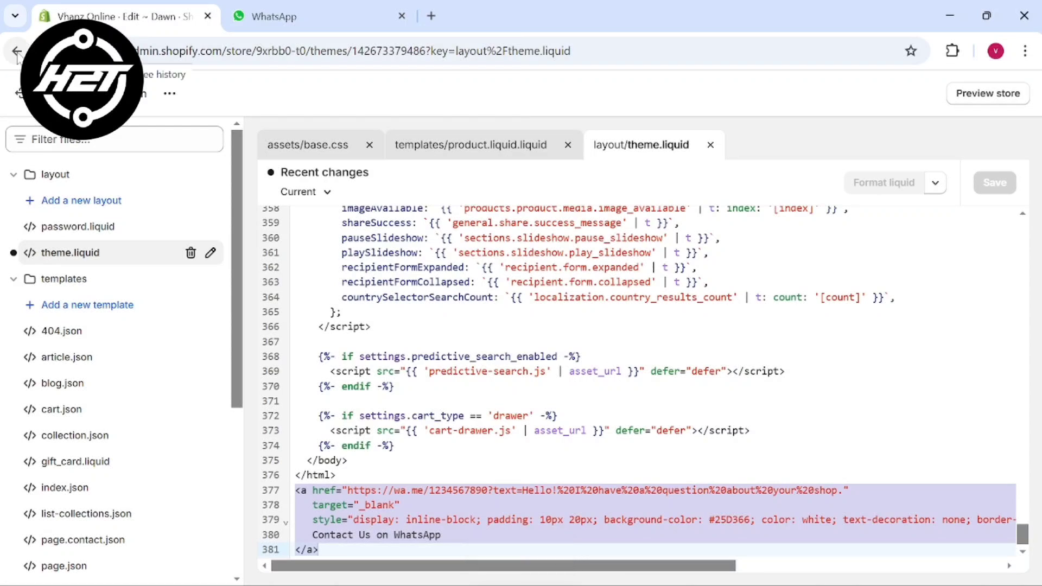
# - Return from the code editor to the online store's navigation menus and open the Footer menu for editing
pyautogui.click(16, 52)
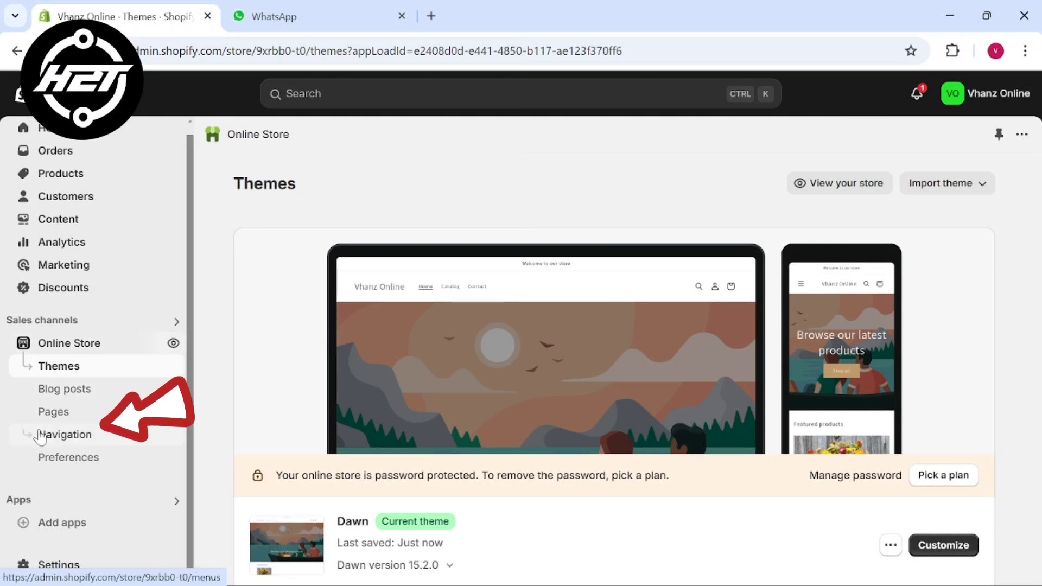
pyautogui.click(63, 434)
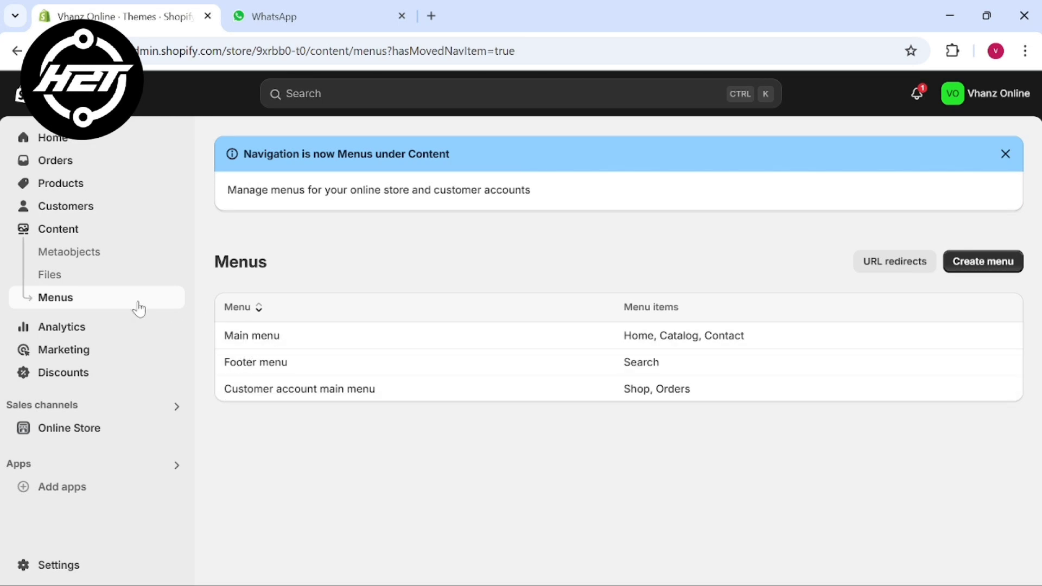
pyautogui.click(259, 308)
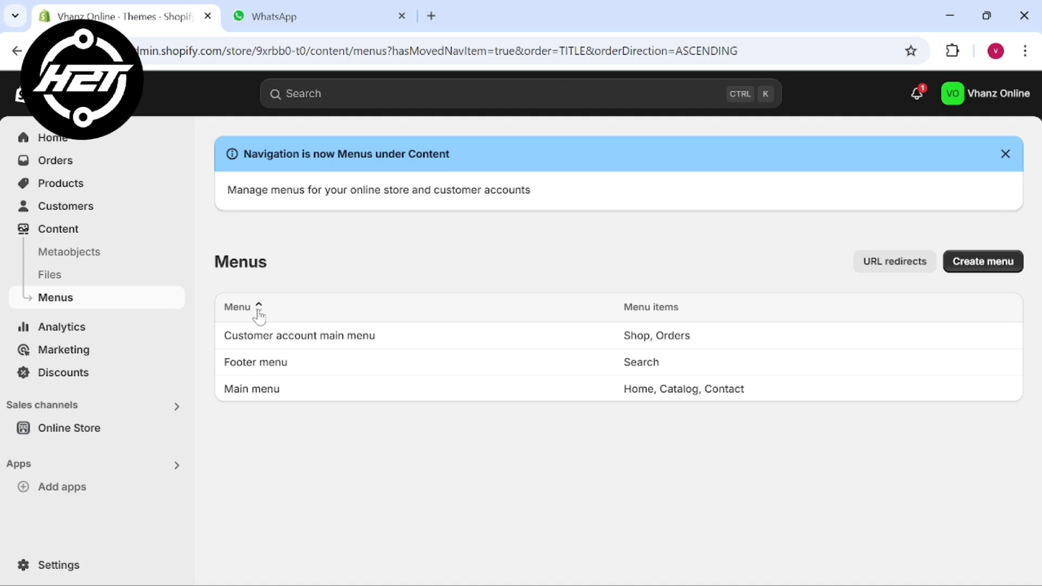
pyautogui.click(448, 358)
pyautogui.click(451, 355)
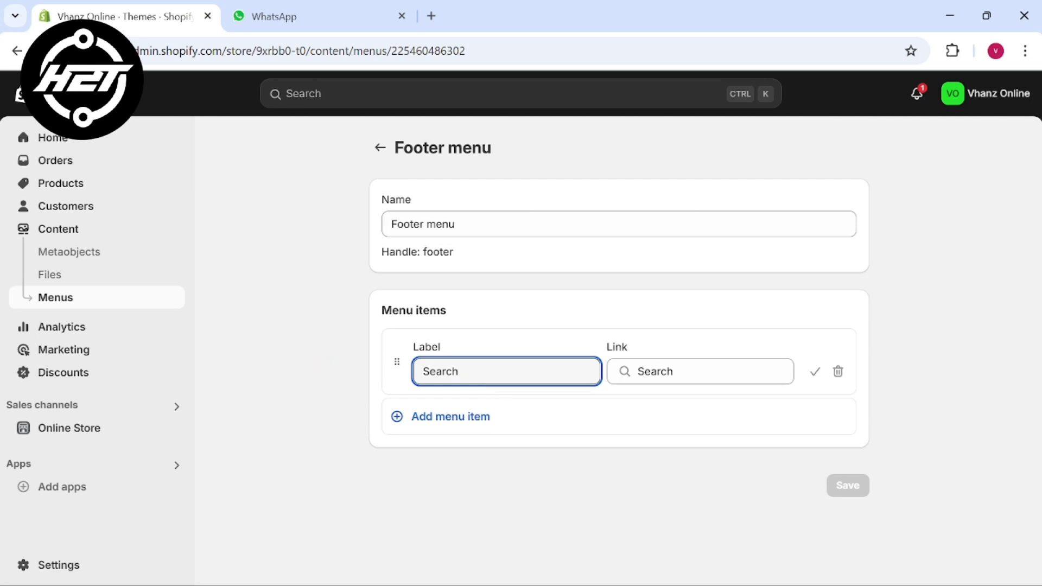
# - Relabel the Footer menu's Search item as WhatsApp and point it to the pasted wa.me link template
pyautogui.hotkey('ctrl', 'a')
pyautogui.write('Whats')
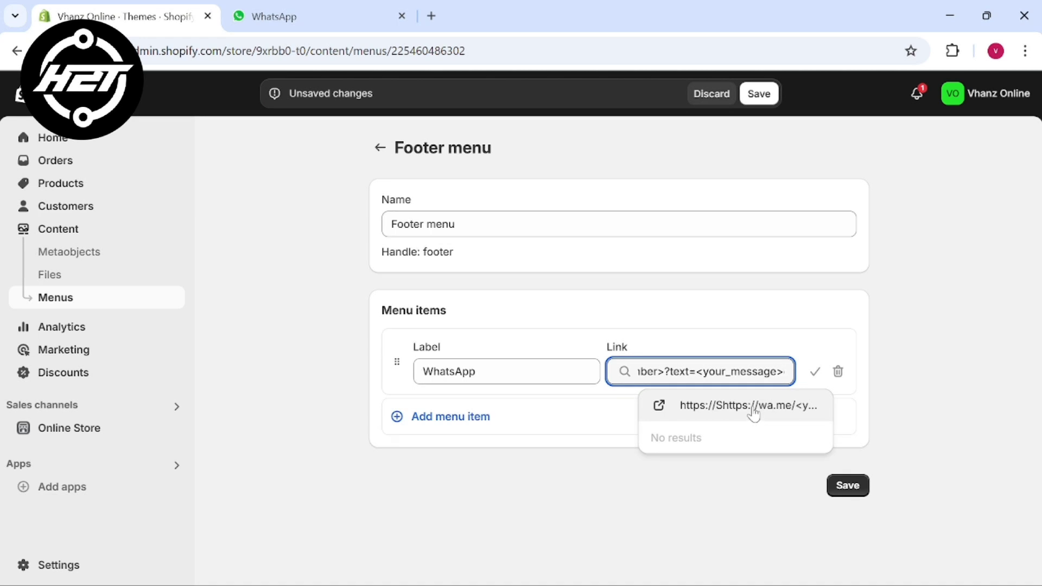
pyautogui.click(753, 413)
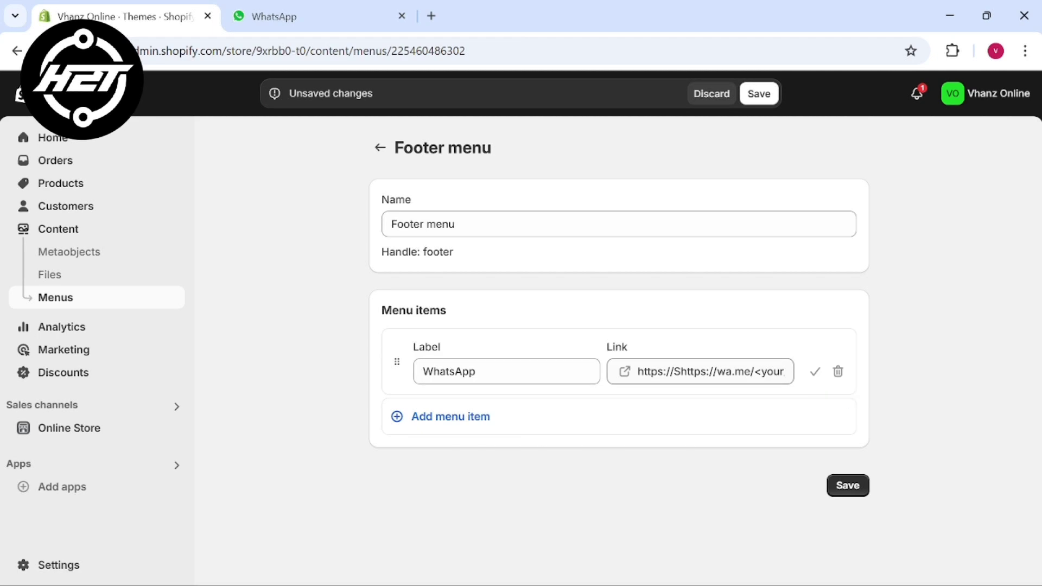
# - Delete the stray "Shttps" from the WhatsApp menu item's link
pyautogui.click(705, 371)
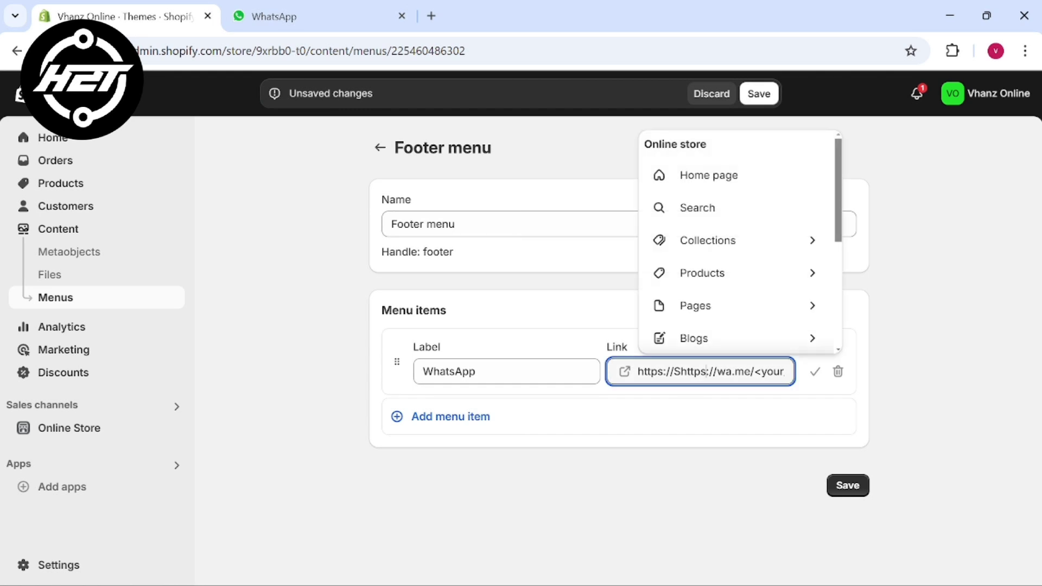
pyautogui.press('BackSpace')
pyautogui.press('BackSpace')
pyautogui.press('BackSpace')
pyautogui.press('BackSpace')
pyautogui.press('BackSpace')
pyautogui.press('BackSpace')
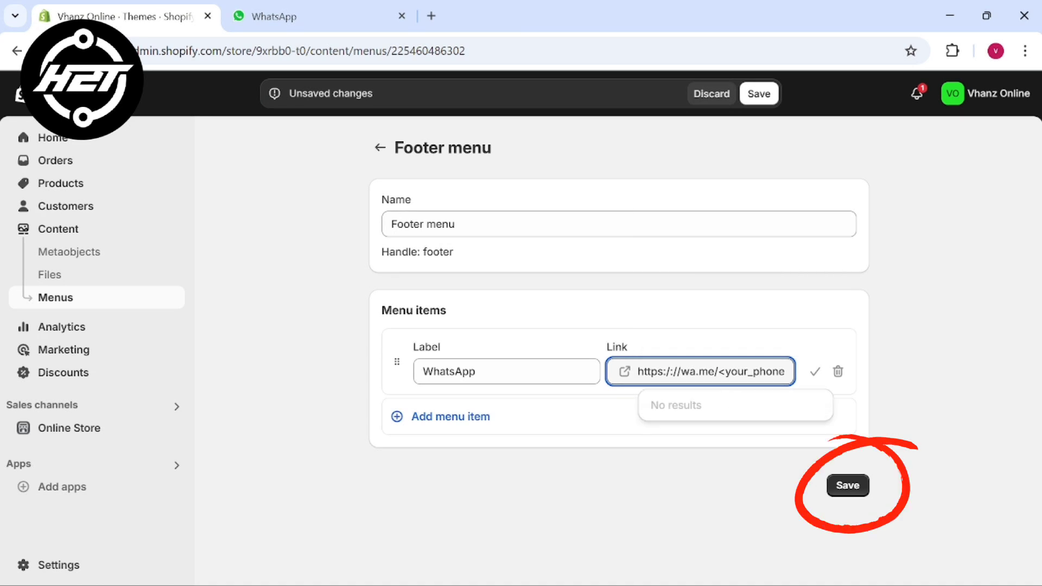
pyautogui.write('_')
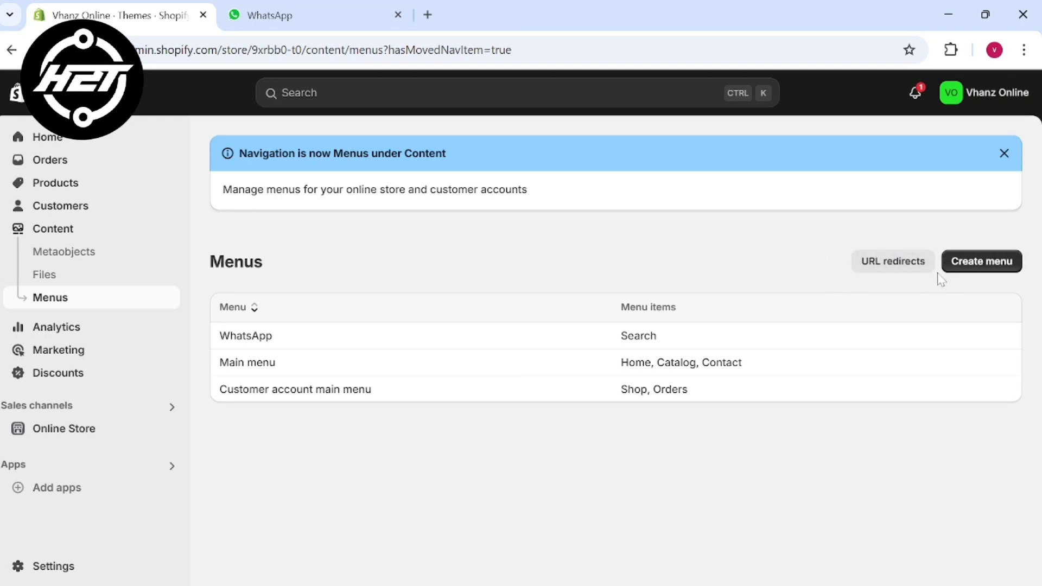
# - Reopen the Dawn theme for customizing and check the WhatsApp contact links at the end of the home page
pyautogui.click(54, 183)
pyautogui.click(46, 137)
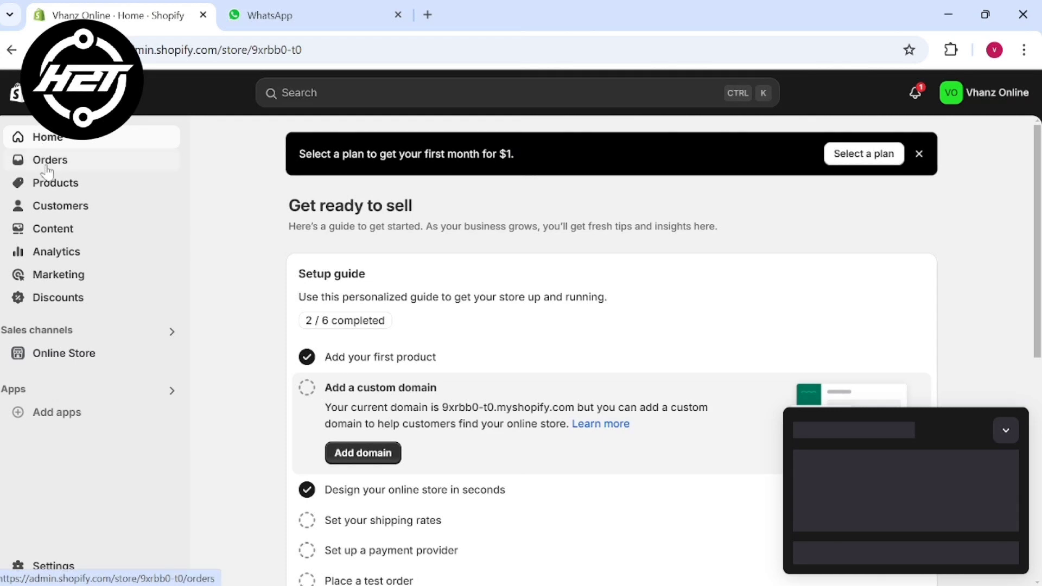
pyautogui.click(61, 352)
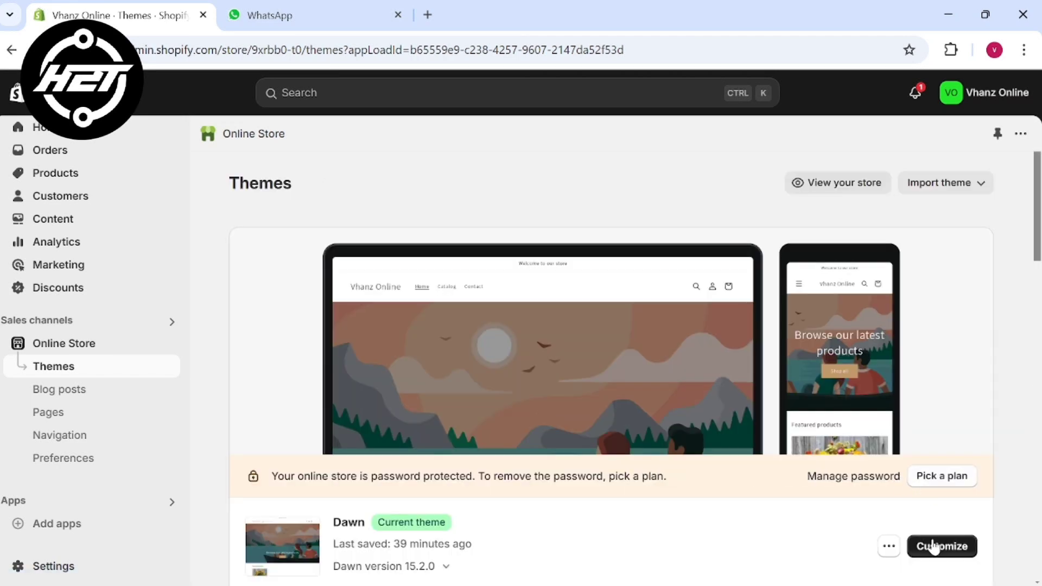
pyautogui.click(932, 546)
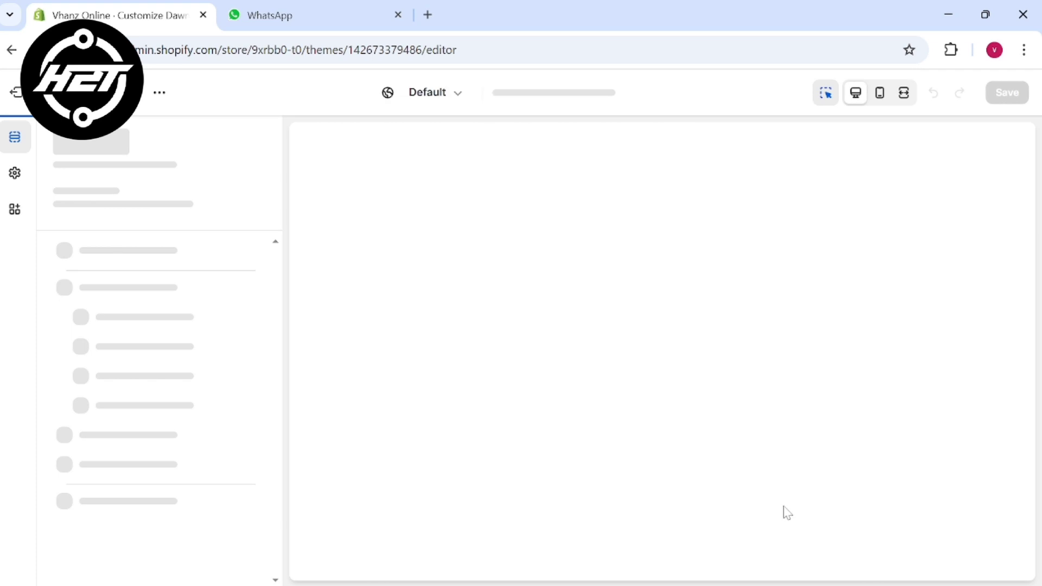
pyautogui.scroll(-15, 710, 478)
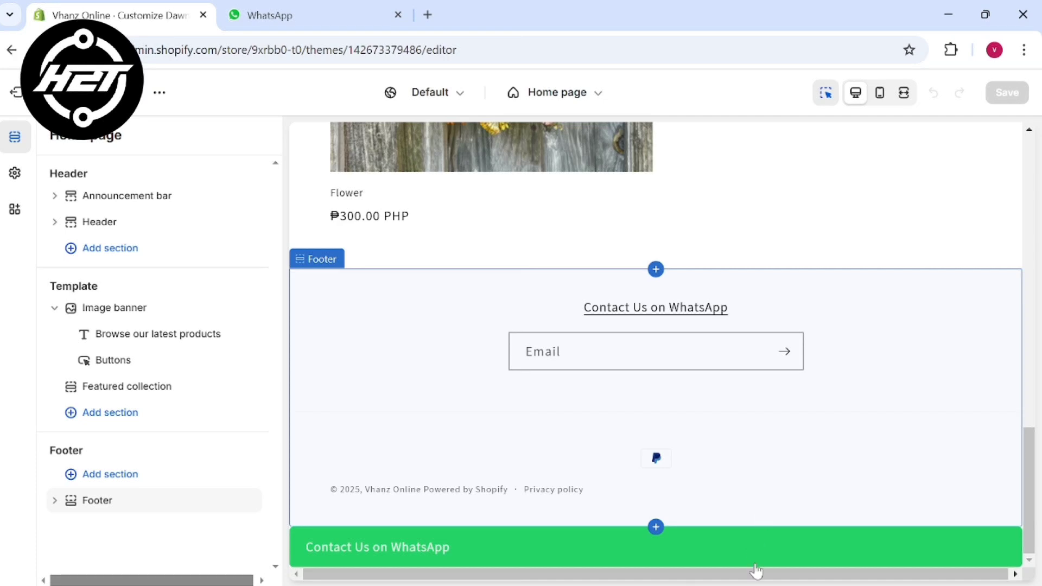
pyautogui.moveTo(152, 585)
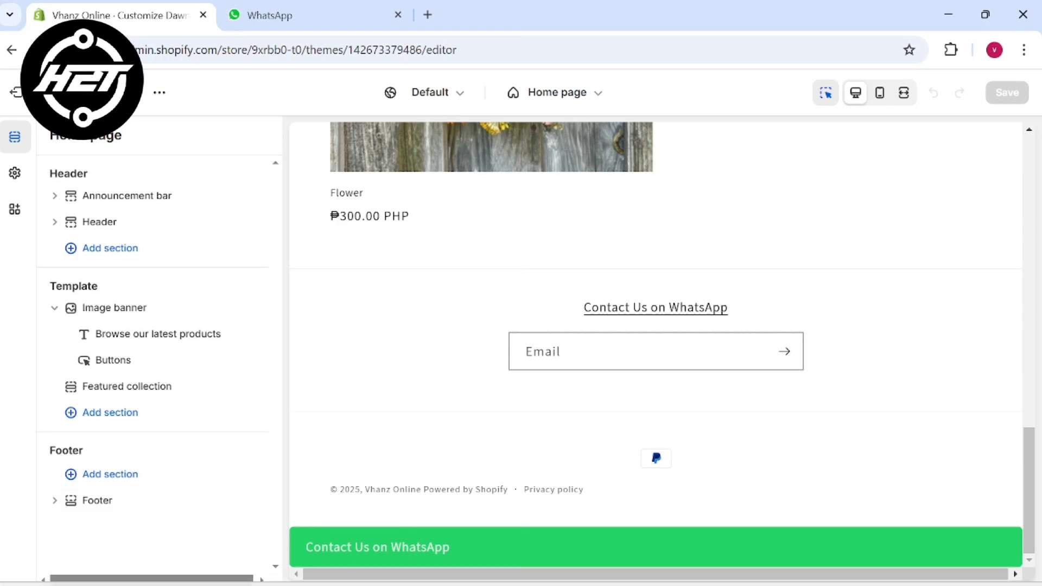